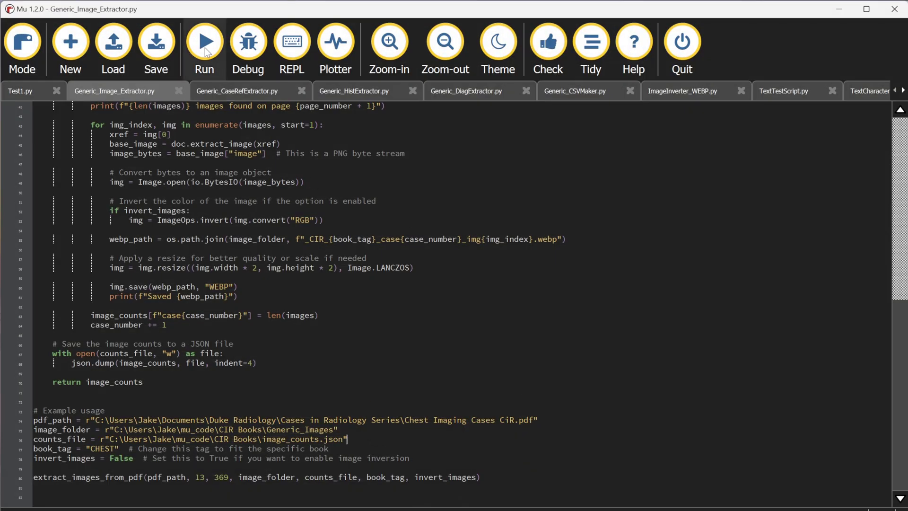
Run Generic_Image_Extractor.py in Mu to extract the chest imaging case images.
{"action": "left_click", "coordinate": [204, 50]}
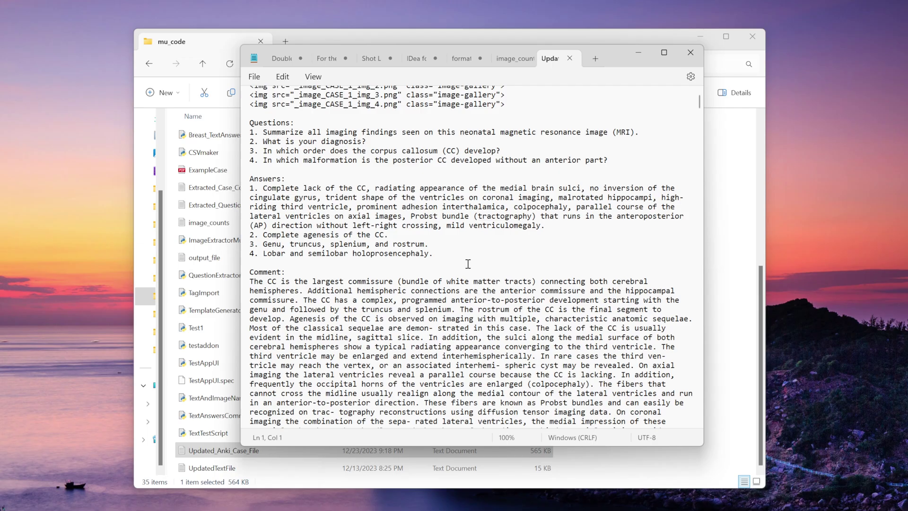
{"action": "scroll", "coordinate": [475, 265], "scroll_direction": "down", "scroll_amount": 4}
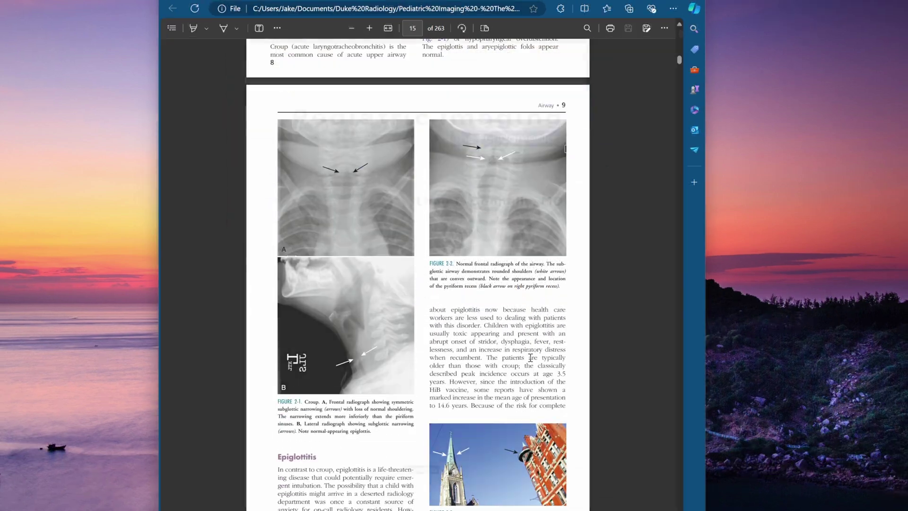
{"action": "scroll", "coordinate": [530, 357], "scroll_direction": "down", "scroll_amount": 4}
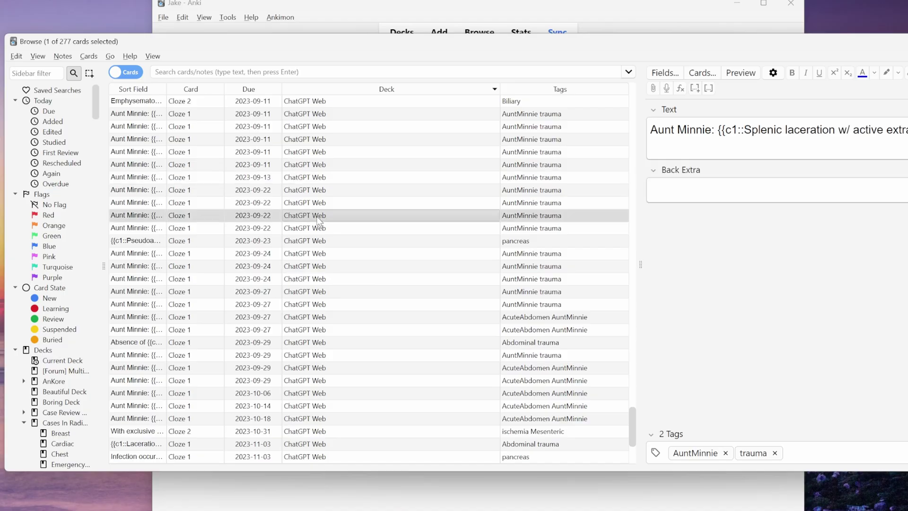
Browse the card list to the target card and add blank lines below its text.
{"action": "key", "text": "Down"}
{"action": "left_click", "coordinate": [299, 316]}
{"action": "left_click", "coordinate": [315, 368]}
{"action": "left_click", "coordinate": [283, 409]}
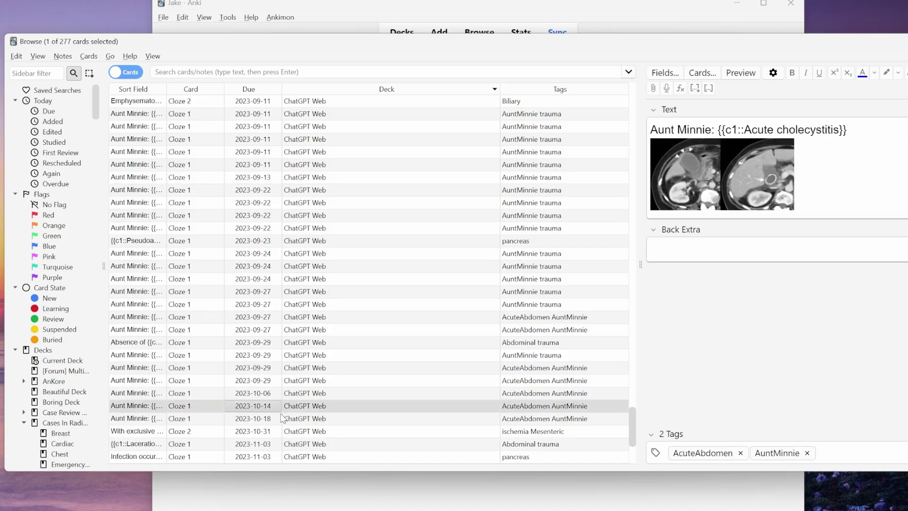
{"action": "left_click", "coordinate": [291, 445]}
{"action": "scroll", "coordinate": [302, 392], "scroll_direction": "down", "scroll_amount": 1}
{"action": "left_click", "coordinate": [300, 430]}
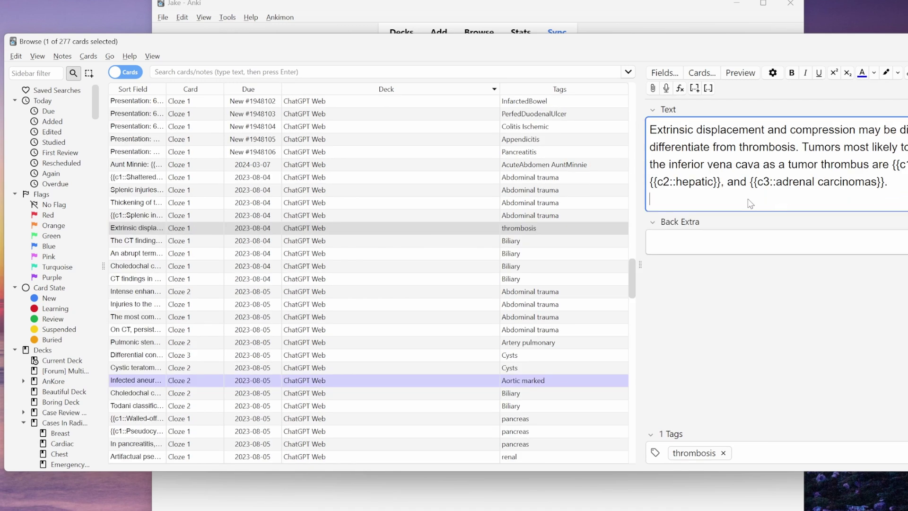
{"action": "key", "text": "Return"}
{"action": "key", "text": "Return"}
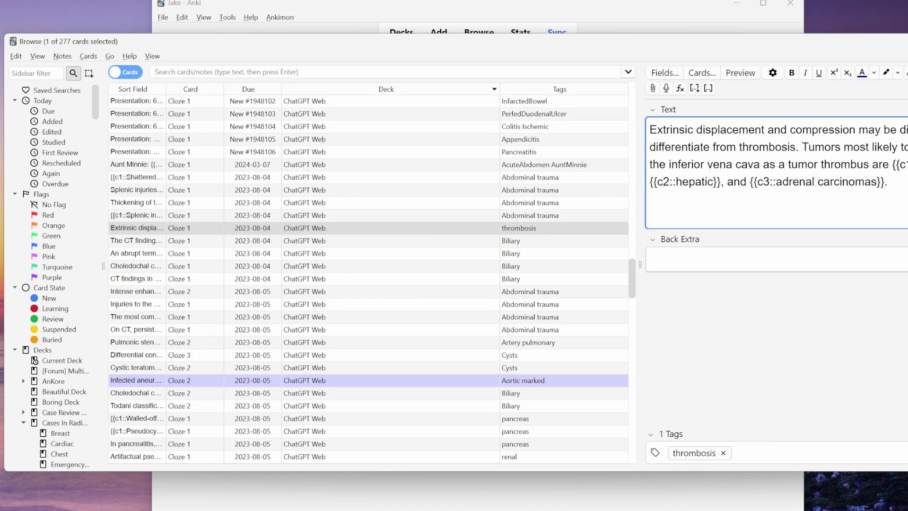
Snip the Figure 3-8 umbilical vein radiograph from the PDF and paste it into the Text field.
{"action": "key", "text": "alt+Tab"}
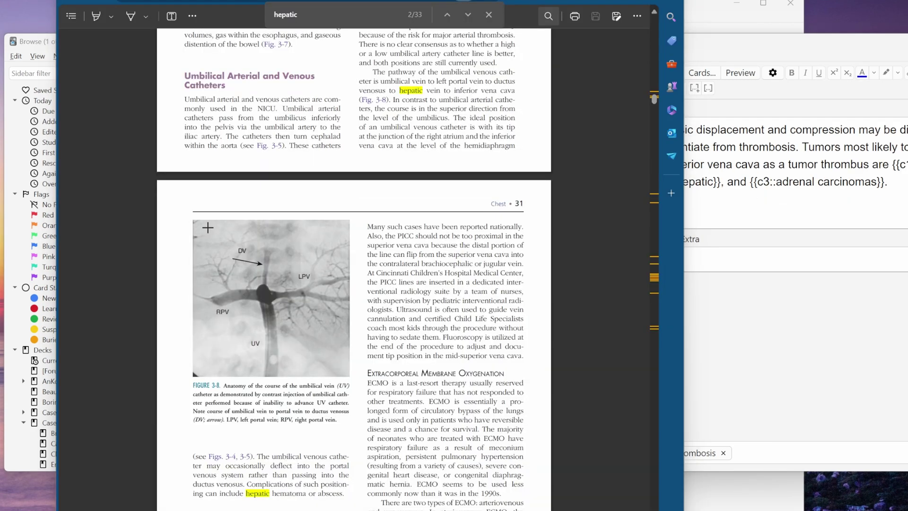
{"action": "key", "text": "super+shift+s"}
{"action": "left_click_drag", "start_coordinate": [256, 251], "coordinate": [351, 378]}
{"action": "left_click", "coordinate": [806, 210]}
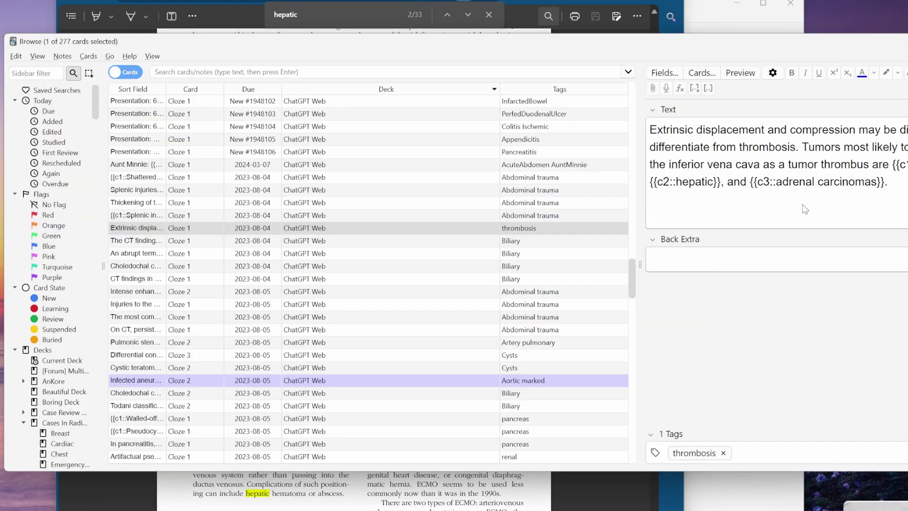
{"action": "key", "text": "ctrl+v"}
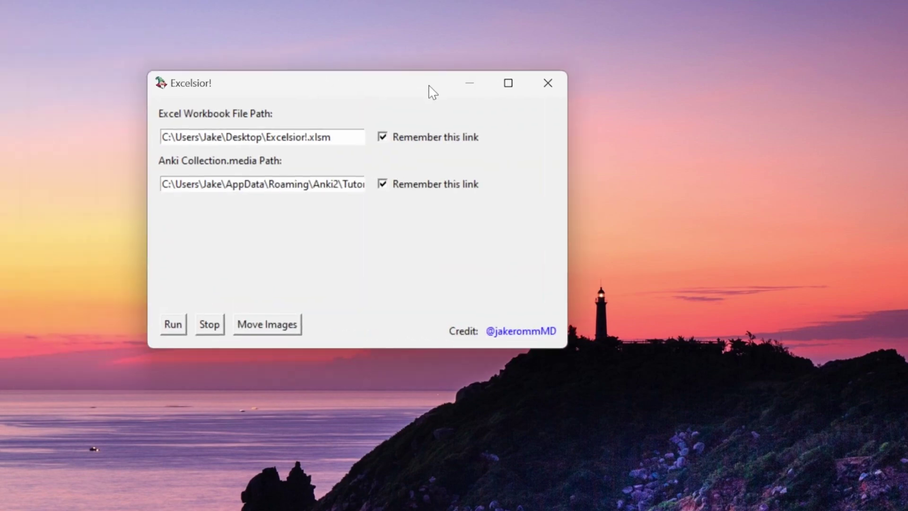
Drag the newly opened Excelsior! window into position.
{"action": "left_click_drag", "start_coordinate": [430, 92], "coordinate": [512, 93]}
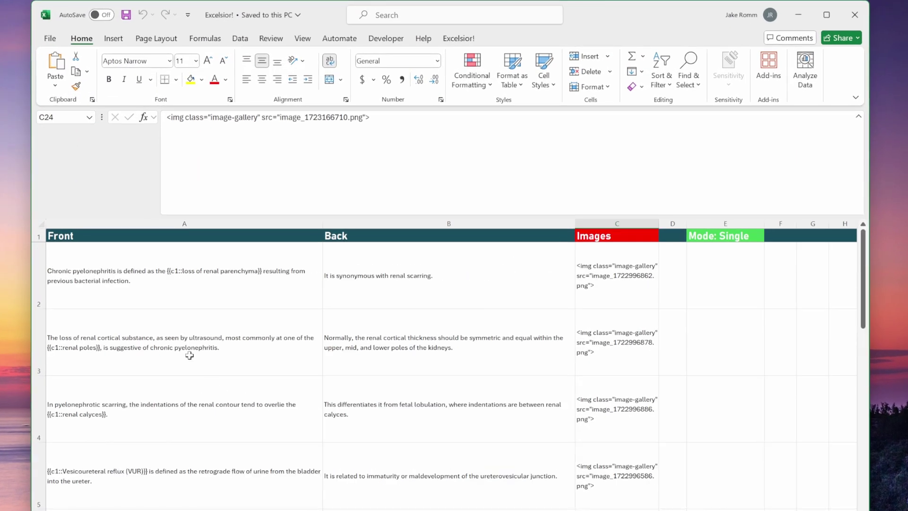
Select cell A2 to review the first card's front text and image tags.
{"action": "left_click", "coordinate": [185, 304]}
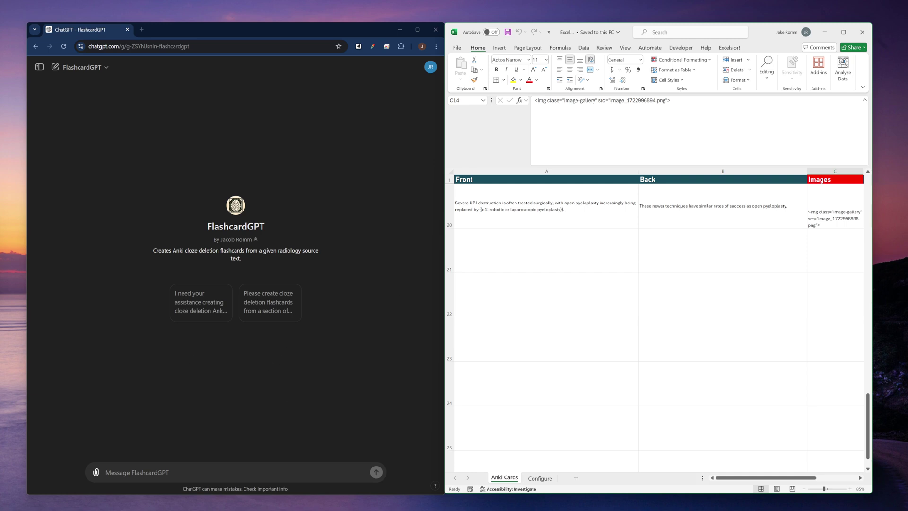
Copy the Apophyseal Irregularity passage and send it to FlashcardGPT with the cloze starter prompt.
{"action": "key", "text": "alt+Tab"}
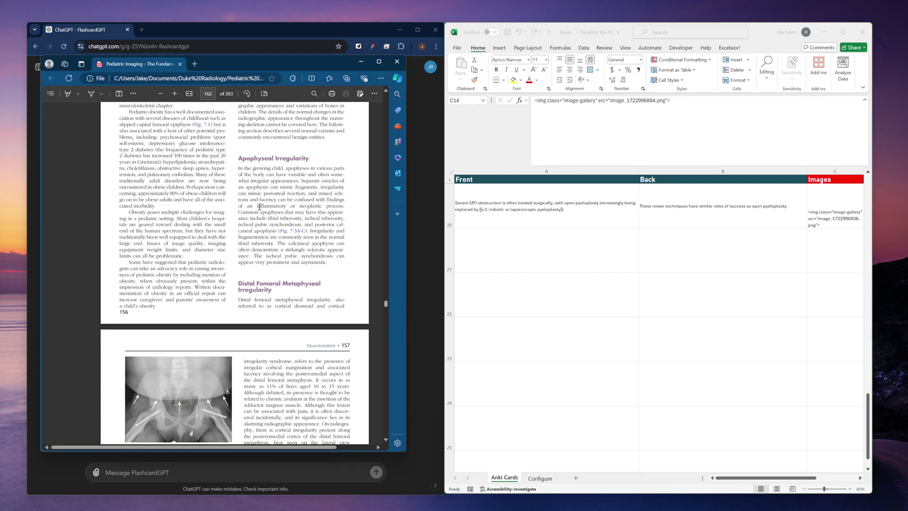
{"action": "left_click_drag", "start_coordinate": [240, 157], "coordinate": [328, 262]}
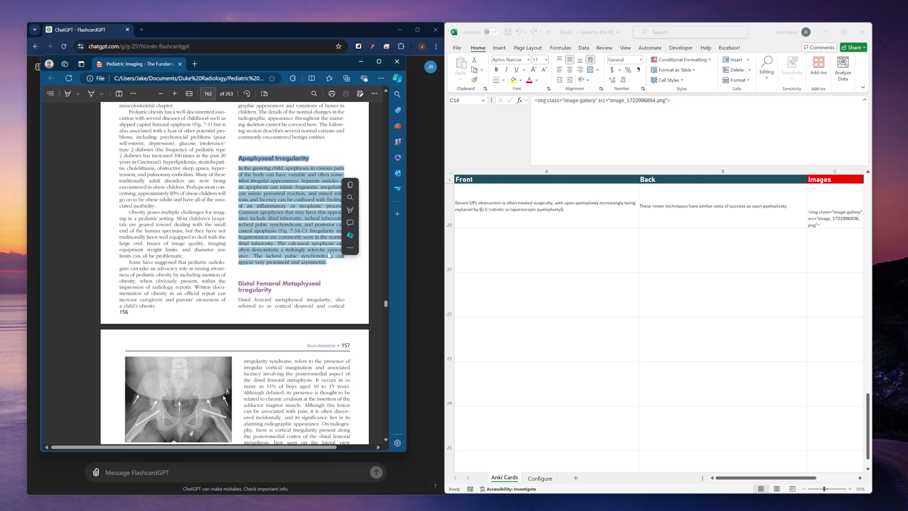
{"action": "left_click", "coordinate": [418, 330]}
{"action": "left_click", "coordinate": [280, 303]}
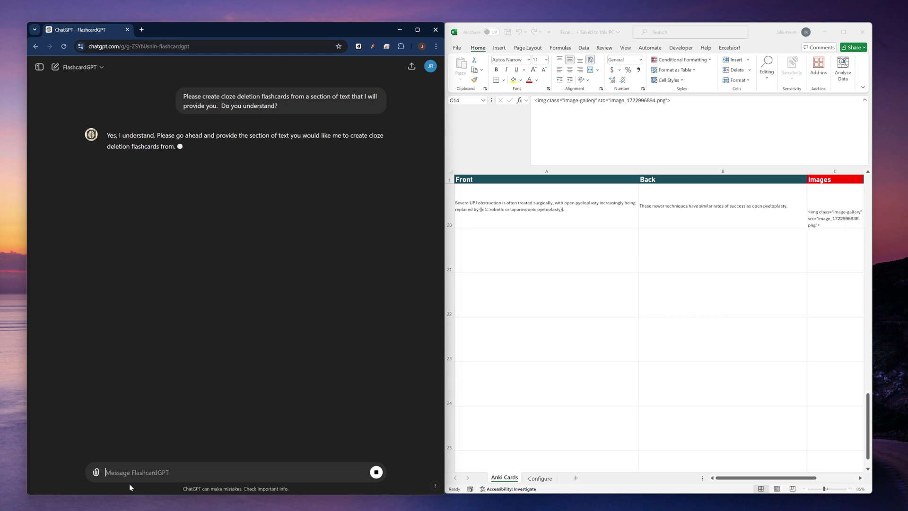
{"action": "key", "text": "ctrl+v"}
{"action": "left_click", "coordinate": [376, 472]}
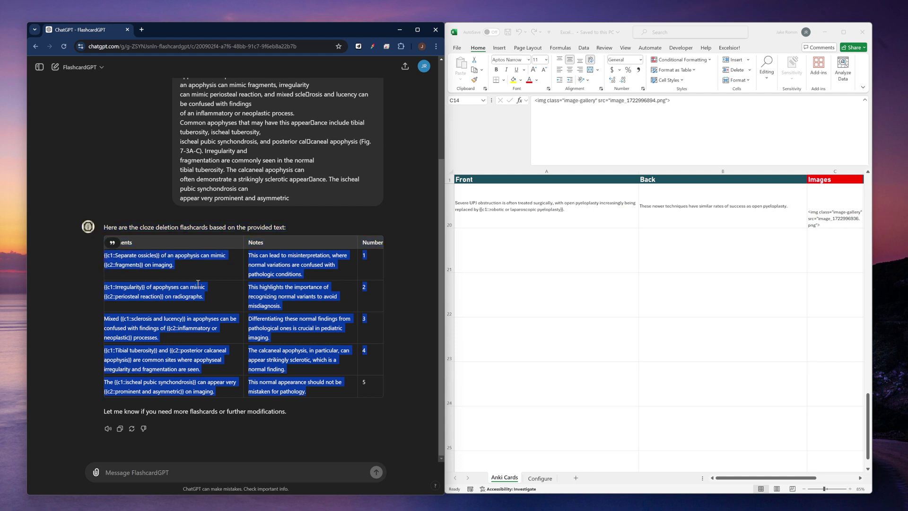
Paste the five ChatGPT flashcards at A21 and select the leftover card numbers in column C.
{"action": "left_click", "coordinate": [519, 244]}
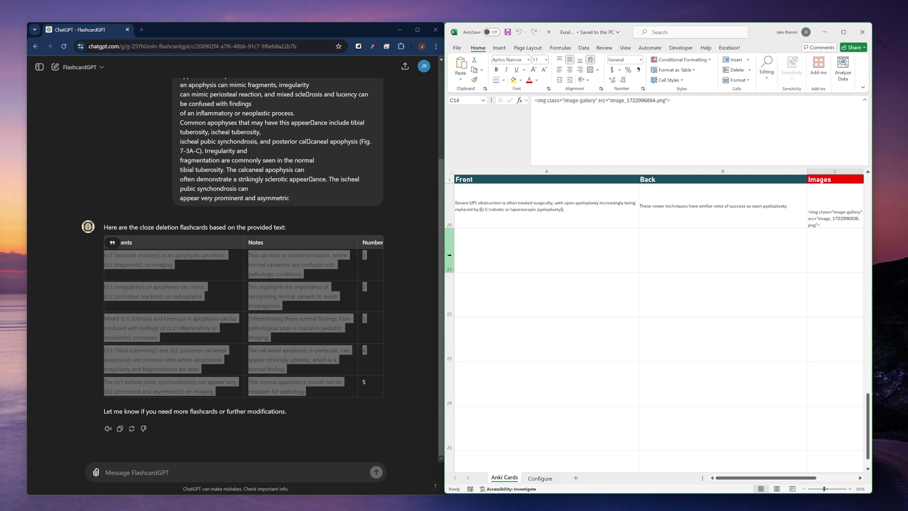
{"action": "left_click", "coordinate": [489, 246]}
{"action": "type", "text": "{{c1::Separate ossicles}} of an apophysis can mimic {{c2::fragments}} on imaging.\tThis can lead to misinterpretation, where normal variations are confused with pathologic conditions.\t1 {{c1::Irregularity}} of apophyses can mimic {{c2::periosteal reaction}} on radiographs.\tThis highlights the importance of recognizing normal variants to avoid misdiagnosis.\t2 Mixed {{c1::sclerosis and lucency}} in apophyses can be confused with findings of {{c2::inflammatory or neoplastic}} processes.\tDifferentiating these normal findings from pathological ones is crucial in pediatric imaging.\t3 {{c1::Tibial tuberosity}} and {{c2::posterior calcaneal apophysis}} are common sites where apophyseal irregularity and fragmentation are seen.\tThe calcaneal apophysis, in particular, can appear strikingly sclerotic, which is a normal finding.\t4 The {{c1::ischeal pubic synchondrosis}} can appear very {{c2::prominent and asymmetric}} on imaging.\tThis normal appearance should not be mistaken for pathology.\t5"}
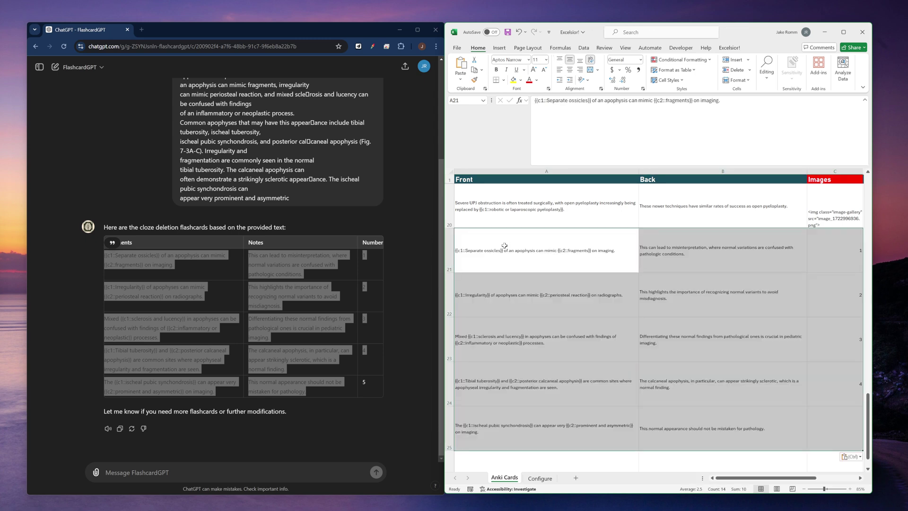
{"action": "left_click", "coordinate": [586, 308]}
{"action": "left_click_drag", "start_coordinate": [829, 256], "coordinate": [850, 377]}
Select C21 for the first image and scroll the PDF to the apophysis figures.
{"action": "left_click", "coordinate": [842, 256]}
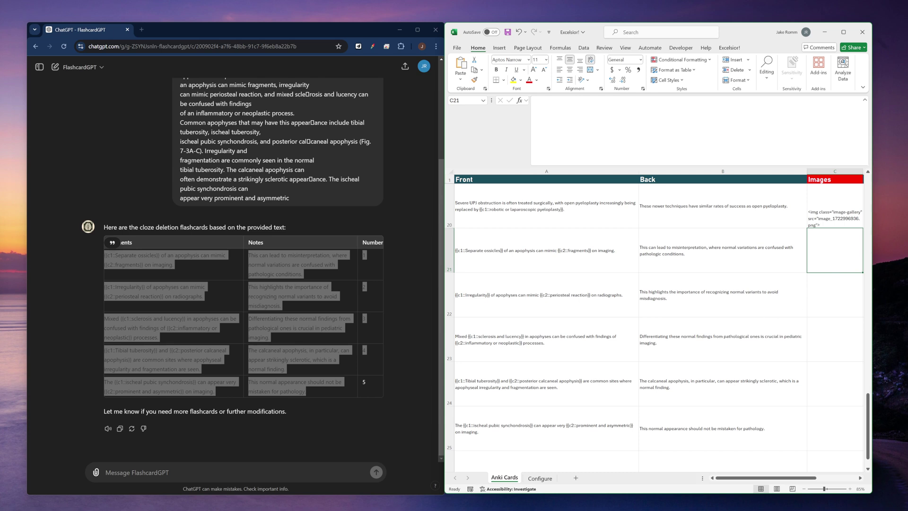
{"action": "key", "text": "alt+Tab"}
{"action": "left_click", "coordinate": [276, 256]}
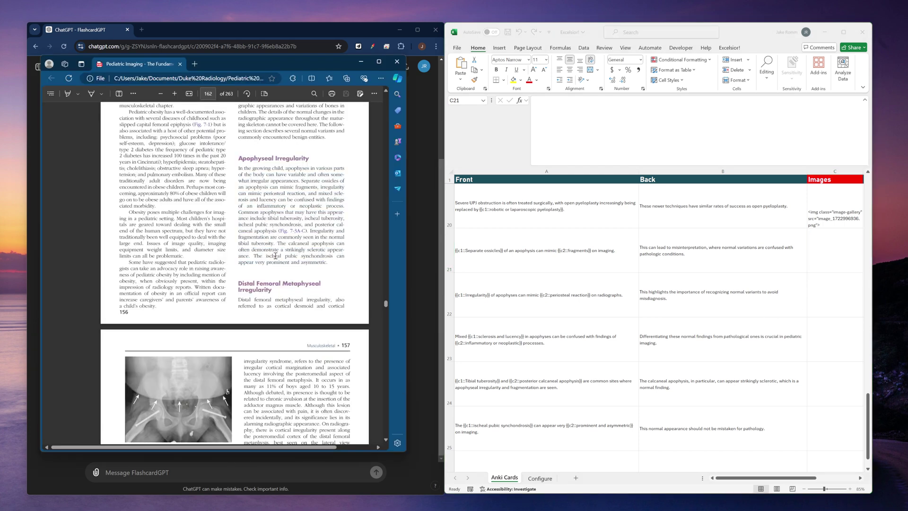
{"action": "scroll", "coordinate": [281, 275], "scroll_direction": "down", "scroll_amount": 1}
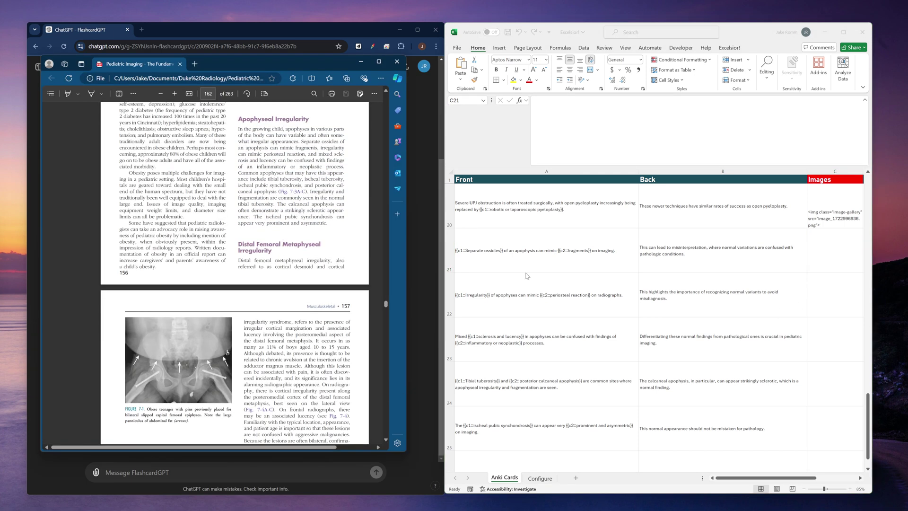
{"action": "left_click", "coordinate": [829, 261]}
{"action": "scroll", "coordinate": [187, 337], "scroll_direction": "down", "scroll_amount": 1}
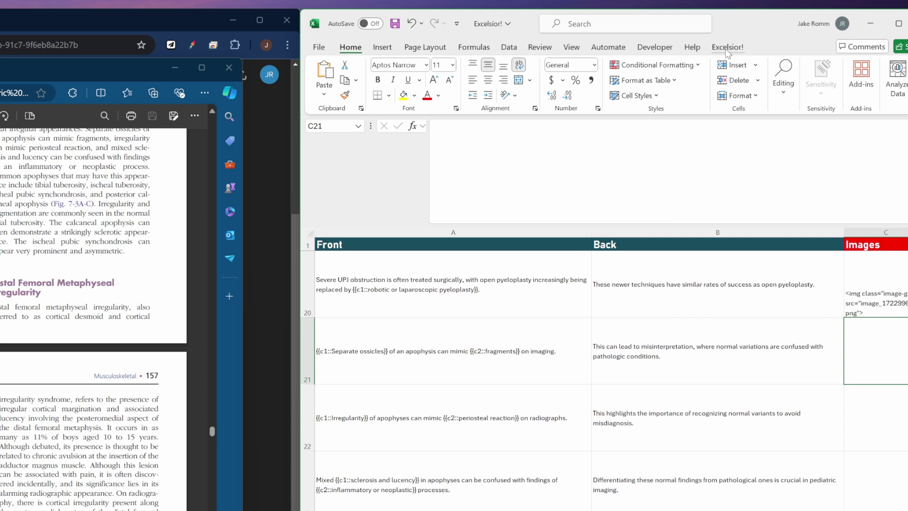
Show the Excelsior! ribbon tab with its image mode and cloze deletion options.
{"action": "left_click", "coordinate": [728, 49]}
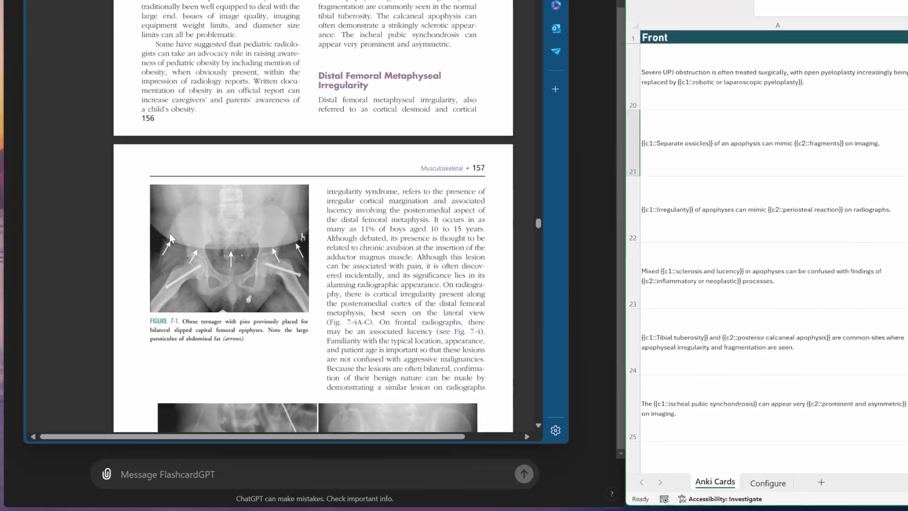
Snip the Figure 7-1 pelvis radiograph, then Figure 7-2 radiographs A–D as C22's four images.
{"action": "key", "text": "super+shift+s"}
{"action": "left_click_drag", "start_coordinate": [151, 183], "coordinate": [314, 309]}
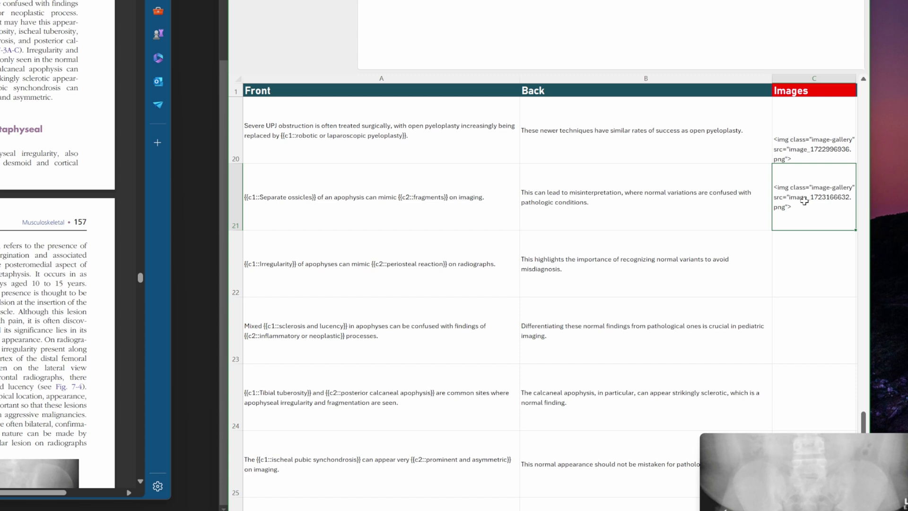
{"action": "left_click", "coordinate": [804, 264]}
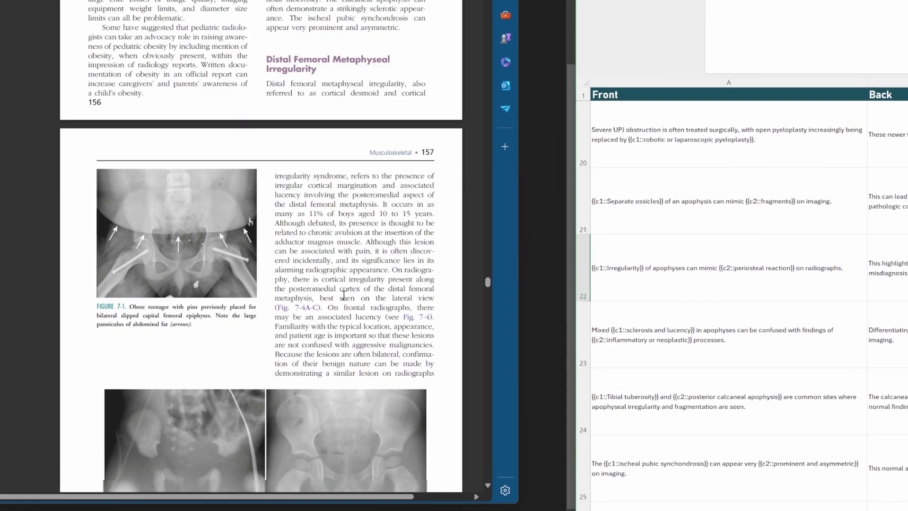
{"action": "scroll", "coordinate": [344, 295], "scroll_direction": "down", "scroll_amount": 5}
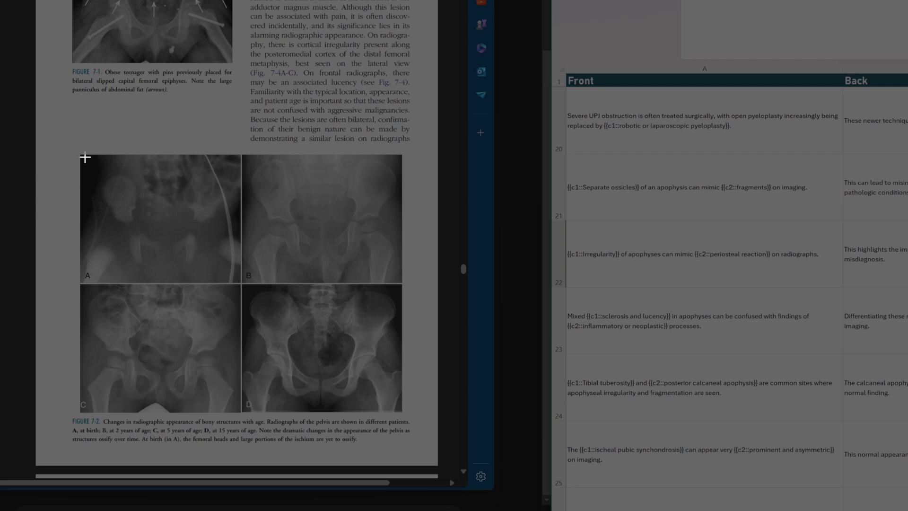
{"action": "left_click_drag", "start_coordinate": [82, 157], "coordinate": [240, 282]}
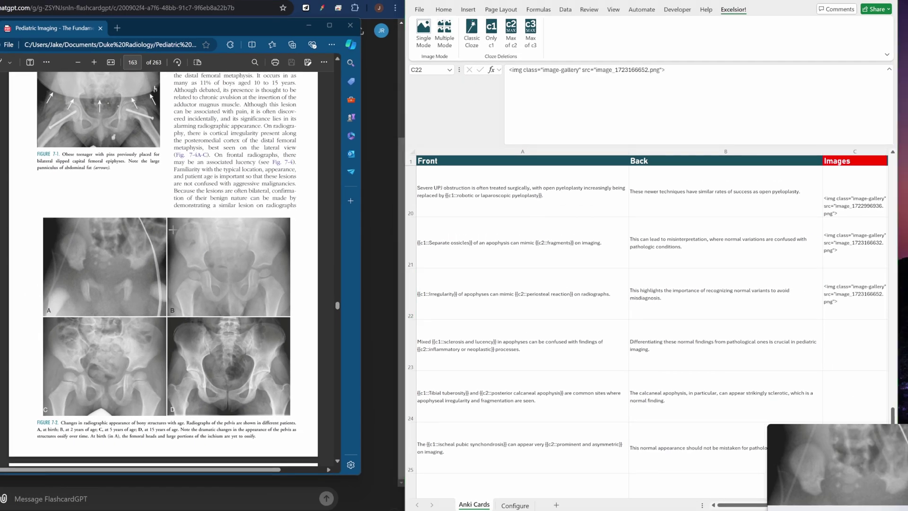
{"action": "key", "text": "super+shift+s"}
{"action": "left_click_drag", "start_coordinate": [168, 219], "coordinate": [293, 324]}
{"action": "key", "text": "super+shift+s"}
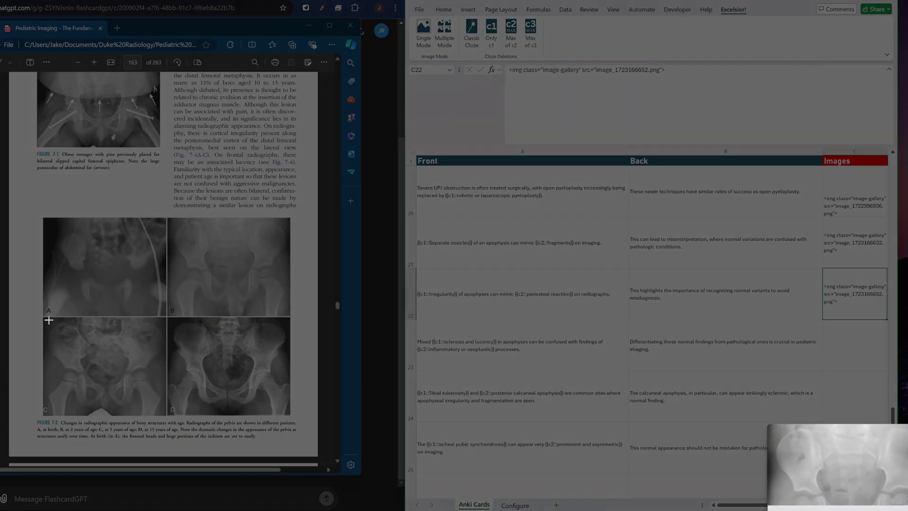
{"action": "left_click_drag", "start_coordinate": [44, 319], "coordinate": [165, 415]}
{"action": "key", "text": "super+shift+s"}
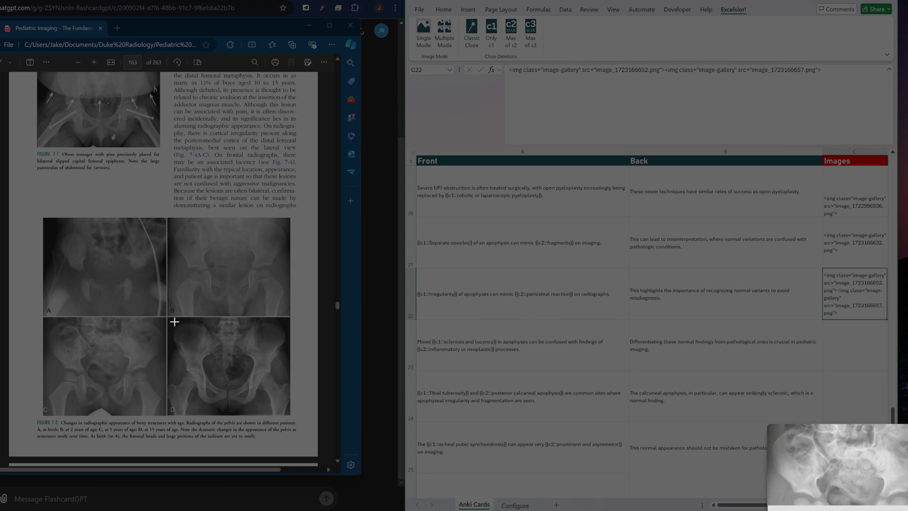
{"action": "left_click_drag", "start_coordinate": [168, 319], "coordinate": [287, 414]}
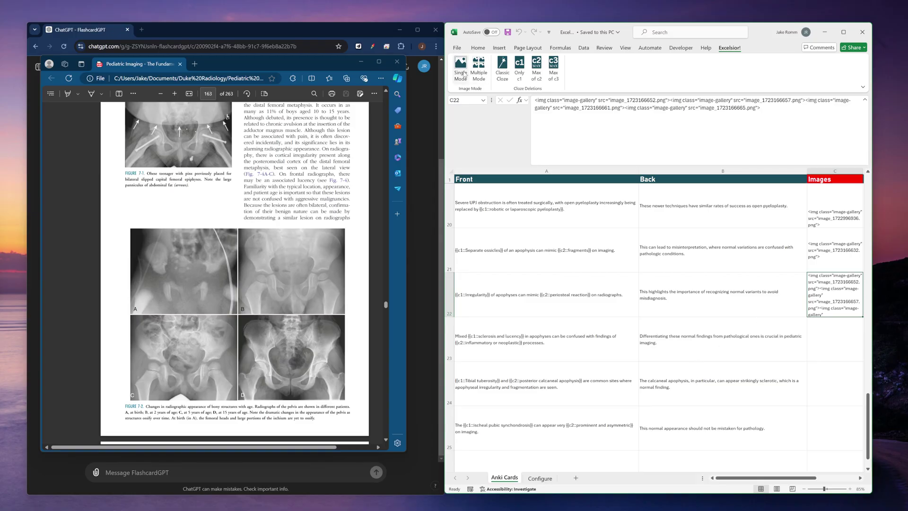
Switch to one image per cell and snip the heel, knee and MRI radiographs into C23–C25.
{"action": "left_click", "coordinate": [463, 75]}
{"action": "scroll", "coordinate": [265, 274], "scroll_direction": "down", "scroll_amount": 5}
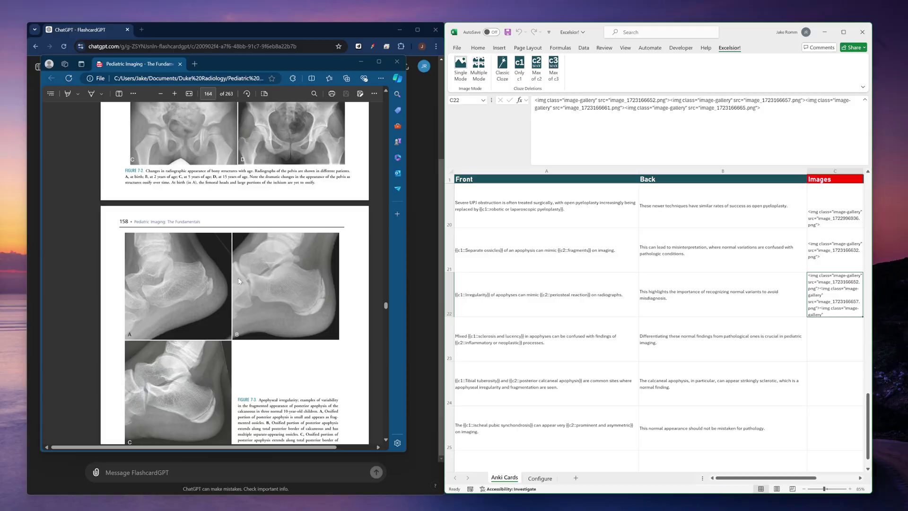
{"action": "key", "text": "super+shift+s"}
{"action": "left_click_drag", "start_coordinate": [234, 235], "coordinate": [340, 341]}
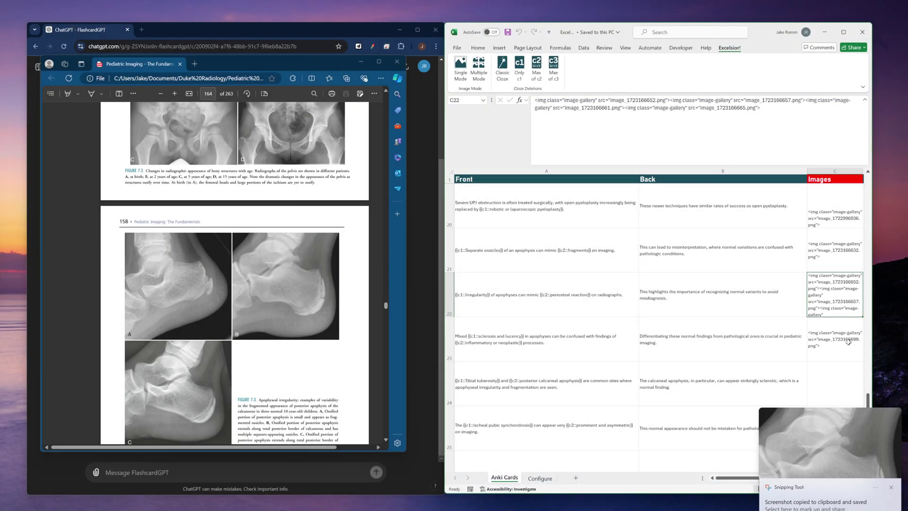
{"action": "left_click", "coordinate": [890, 487]}
{"action": "scroll", "coordinate": [236, 284], "scroll_direction": "down", "scroll_amount": 5}
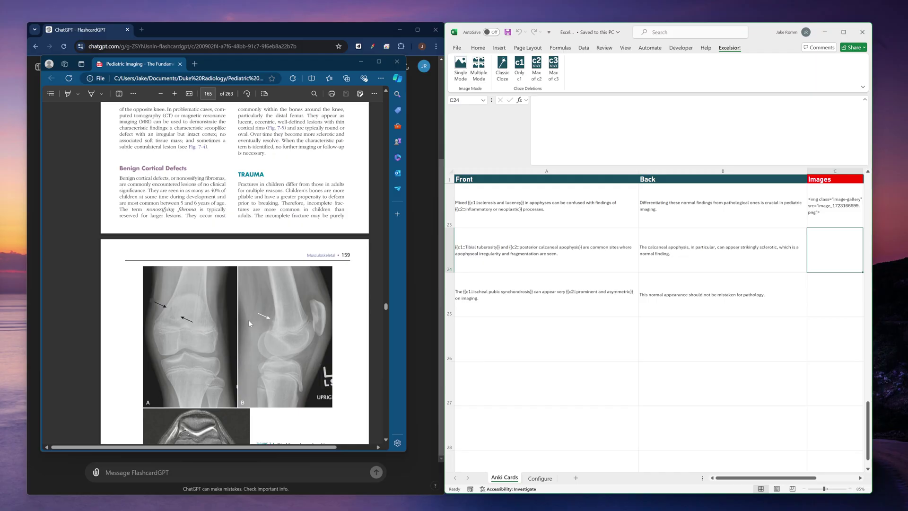
{"action": "key", "text": "super+shift+s"}
{"action": "left_click_drag", "start_coordinate": [240, 271], "coordinate": [331, 401]}
{"action": "scroll", "coordinate": [293, 359], "scroll_direction": "down", "scroll_amount": 4}
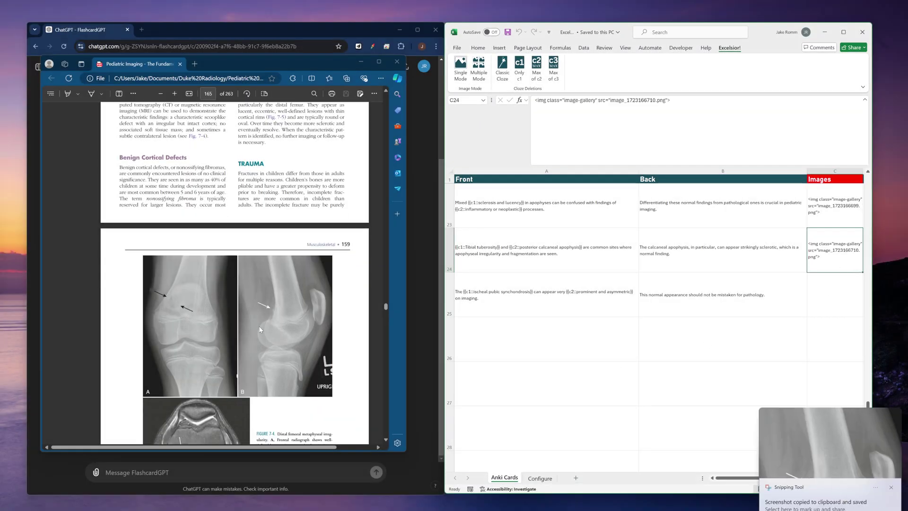
{"action": "key", "text": "super+shift+s"}
{"action": "left_click_drag", "start_coordinate": [144, 212], "coordinate": [245, 323]}
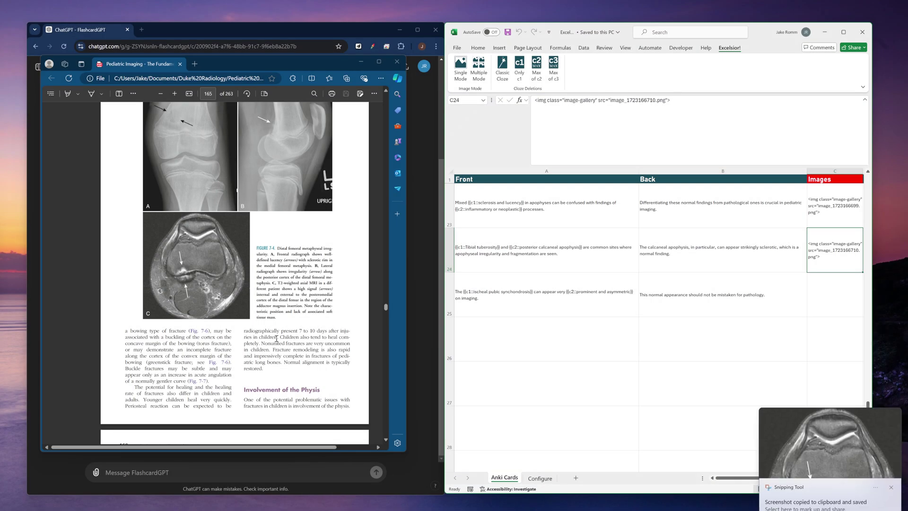
{"action": "left_click", "coordinate": [819, 281]}
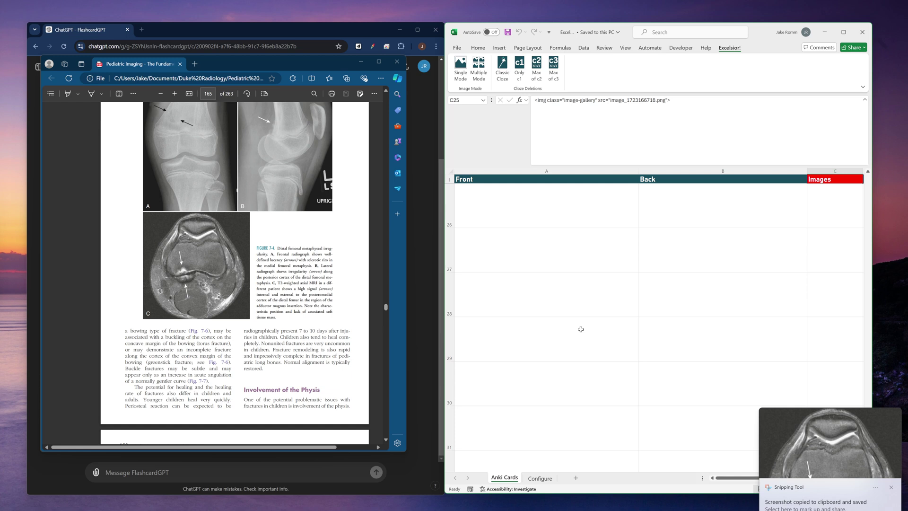
Save the card sheet with CSV chosen as the file type.
{"action": "scroll", "coordinate": [514, 302], "scroll_direction": "up", "scroll_amount": 7}
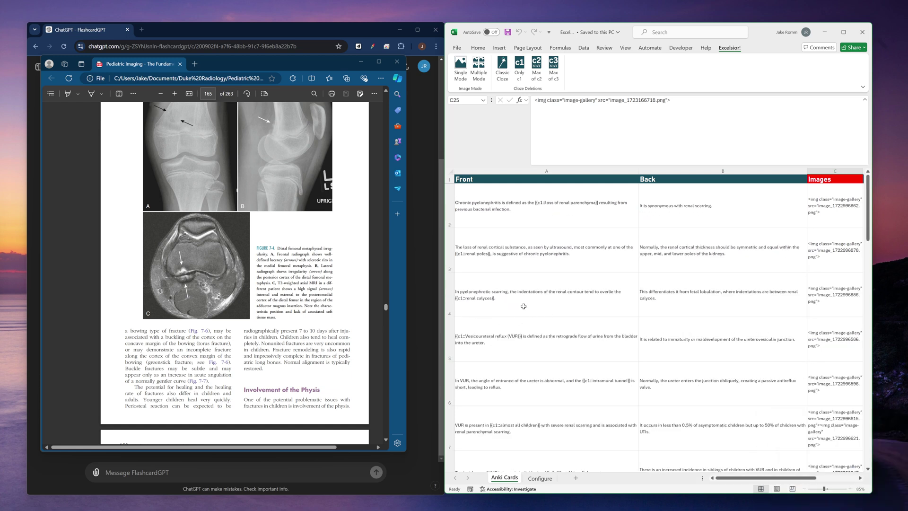
{"action": "scroll", "coordinate": [843, 226], "scroll_direction": "down", "scroll_amount": 5}
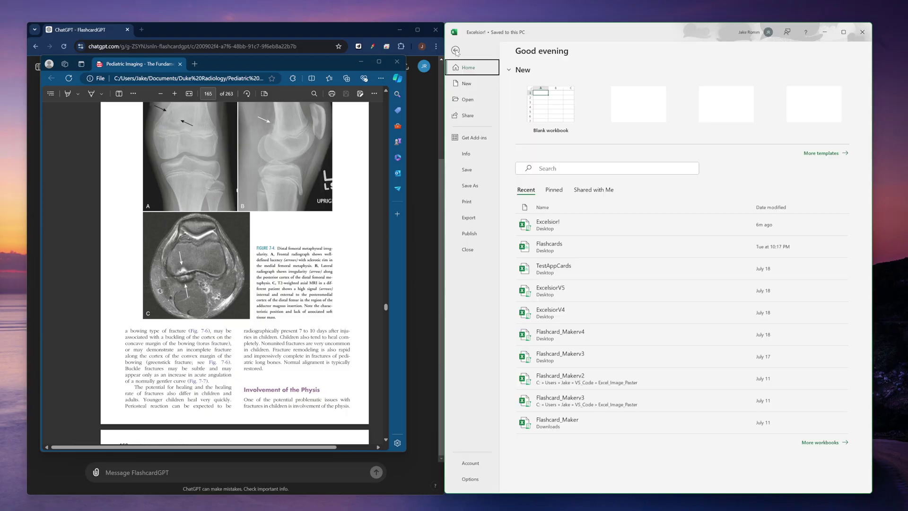
{"action": "left_click", "coordinate": [474, 189]}
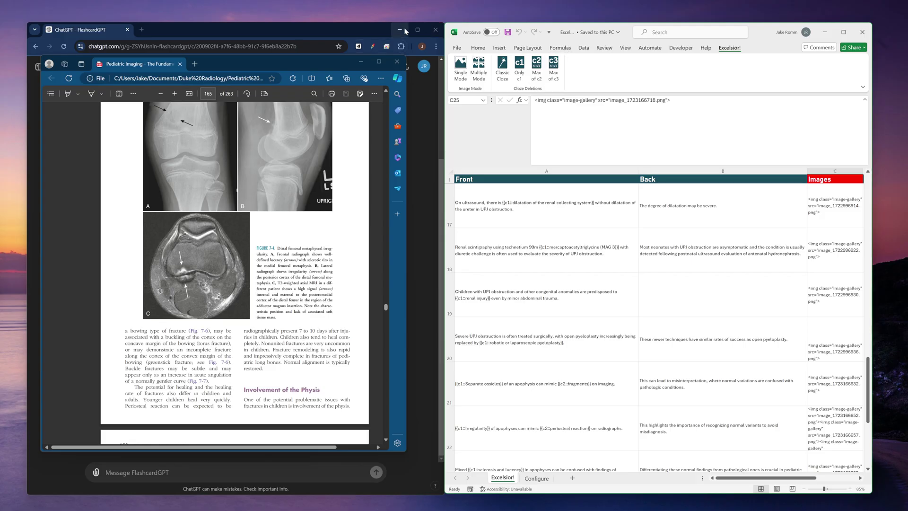
Drop Excelsior!.csv onto Anki's deck list to open the Import File dialog.
{"action": "left_click", "coordinate": [825, 32]}
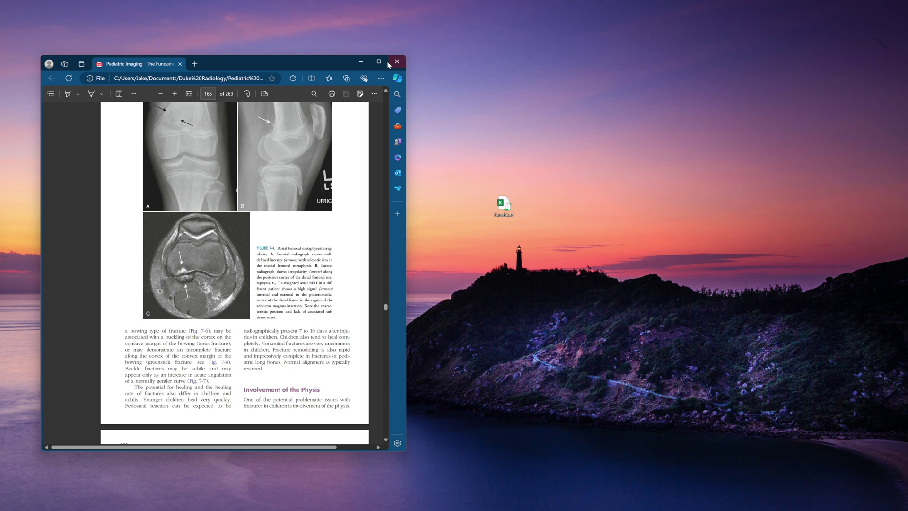
{"action": "left_click", "coordinate": [360, 66]}
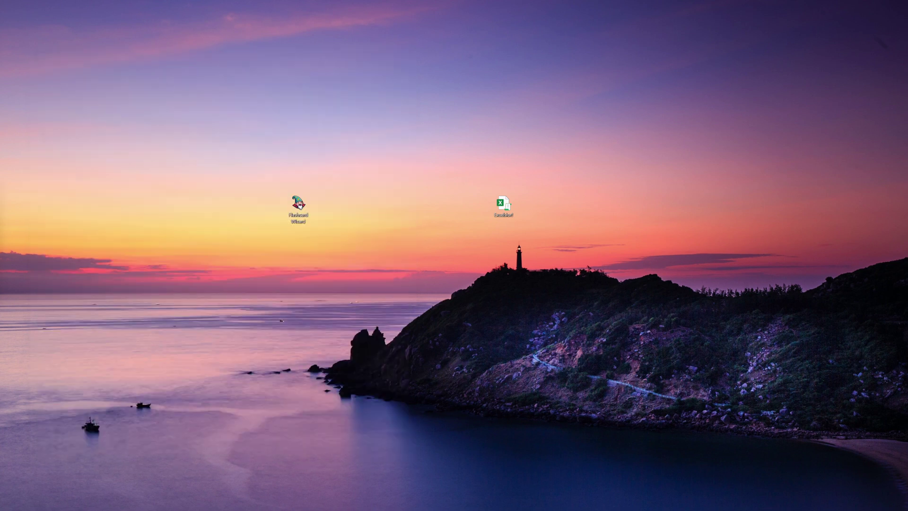
{"action": "key", "text": "alt+Tab"}
{"action": "left_click_drag", "start_coordinate": [0, 411], "coordinate": [427, 338]}
{"action": "left_click_drag", "start_coordinate": [185, 100], "coordinate": [431, 117]}
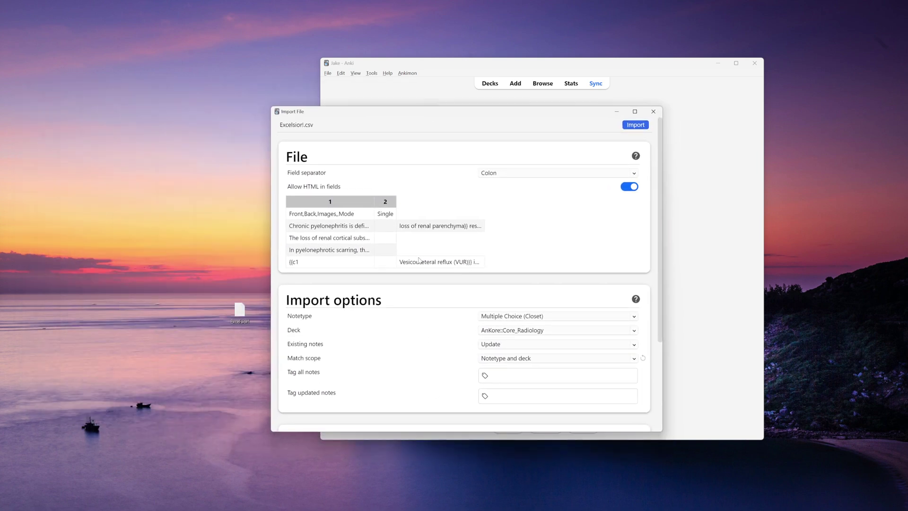
Set the field separator to Comma and check the Front, Back and Images preview.
{"action": "left_click", "coordinate": [635, 174]}
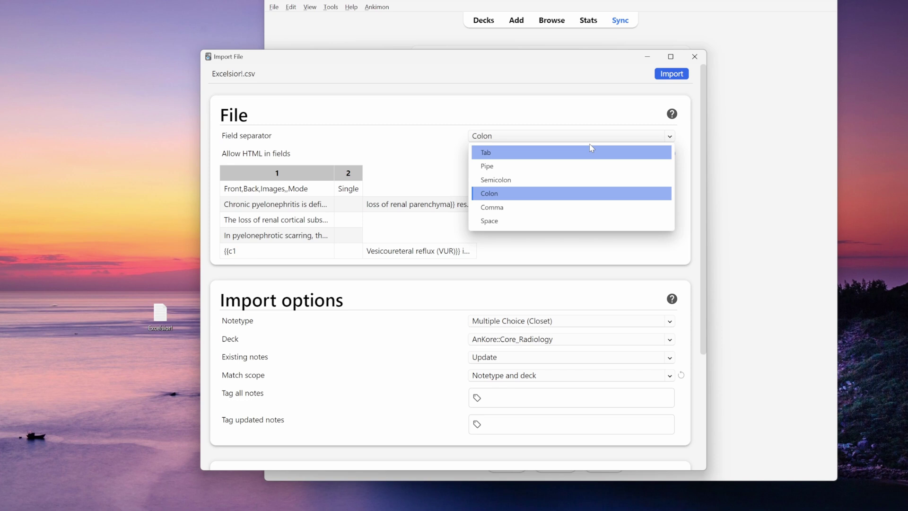
{"action": "left_click", "coordinate": [524, 229]}
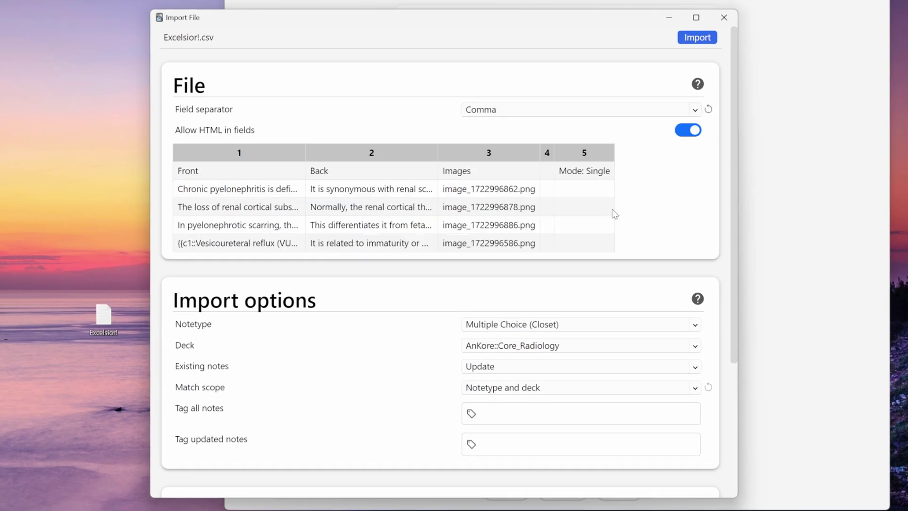
{"action": "scroll", "coordinate": [426, 338], "scroll_direction": "down", "scroll_amount": 2}
{"action": "scroll", "coordinate": [446, 336], "scroll_direction": "up", "scroll_amount": 2}
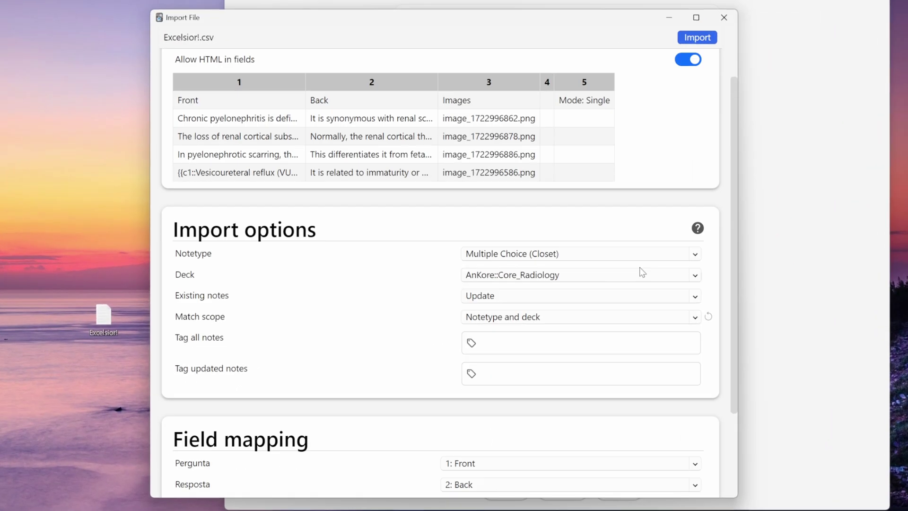
Choose Excelsior_Cloze as the note type for the CSV import.
{"action": "left_click", "coordinate": [690, 258]}
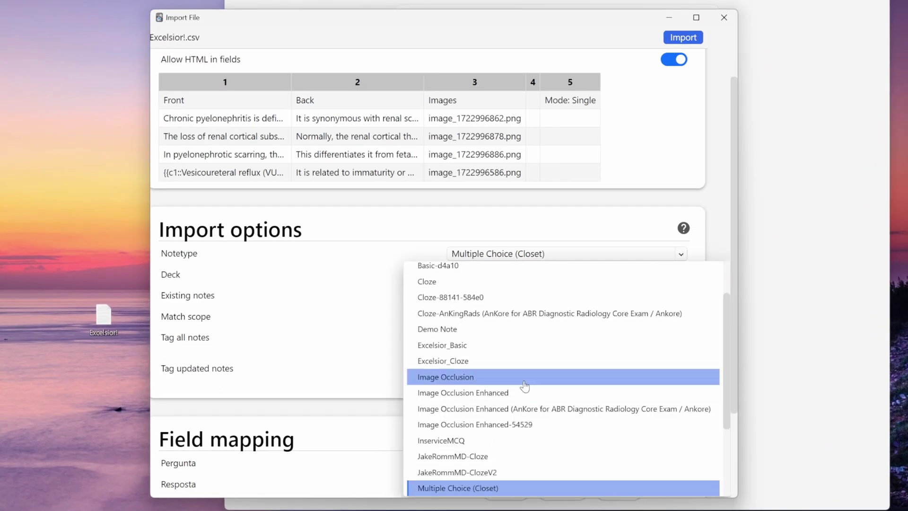
{"action": "scroll", "coordinate": [524, 385], "scroll_direction": "down", "scroll_amount": 5}
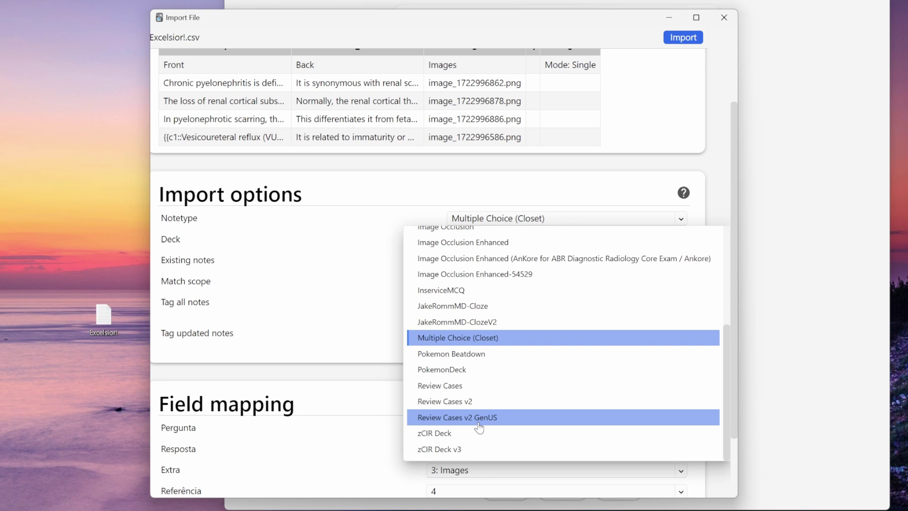
{"action": "scroll", "coordinate": [473, 379], "scroll_direction": "up", "scroll_amount": 3}
{"action": "scroll", "coordinate": [461, 298], "scroll_direction": "down", "scroll_amount": 1}
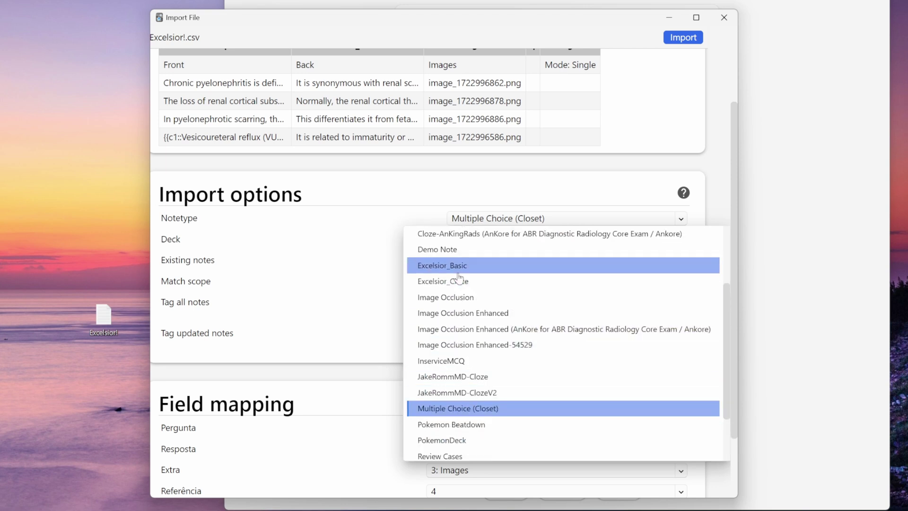
{"action": "left_click", "coordinate": [461, 283]}
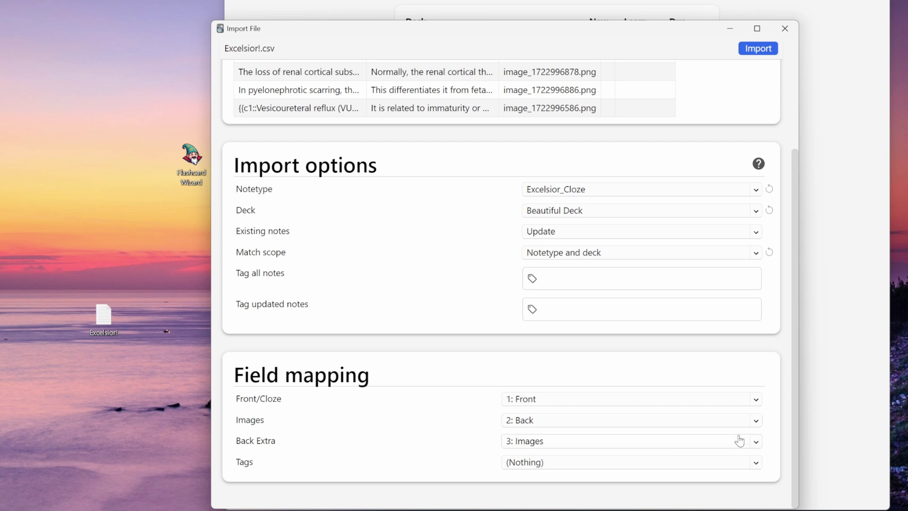
Map Images to column 3: Images and Back Extra to column 2: Back, then import the 25 notes.
{"action": "left_click", "coordinate": [755, 421]}
{"action": "left_click", "coordinate": [610, 369]}
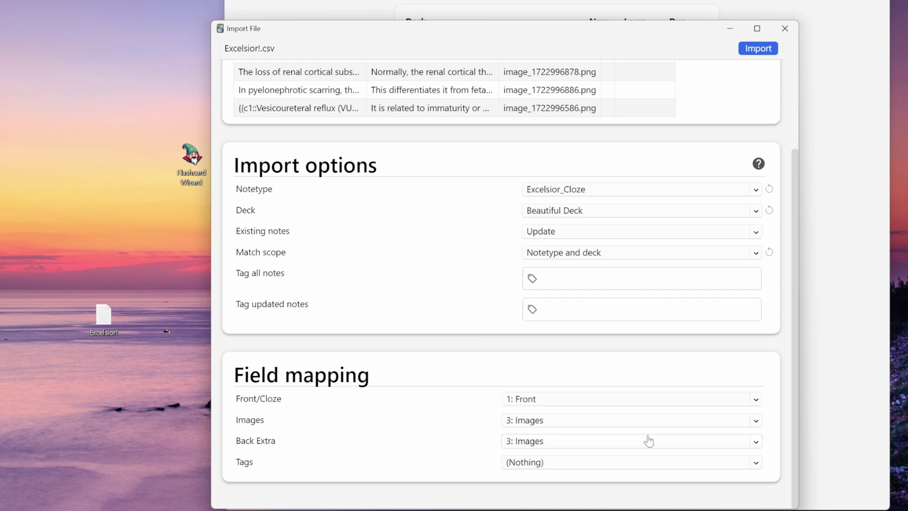
{"action": "left_click", "coordinate": [756, 442]}
{"action": "left_click", "coordinate": [531, 378]}
{"action": "left_click", "coordinate": [758, 49]}
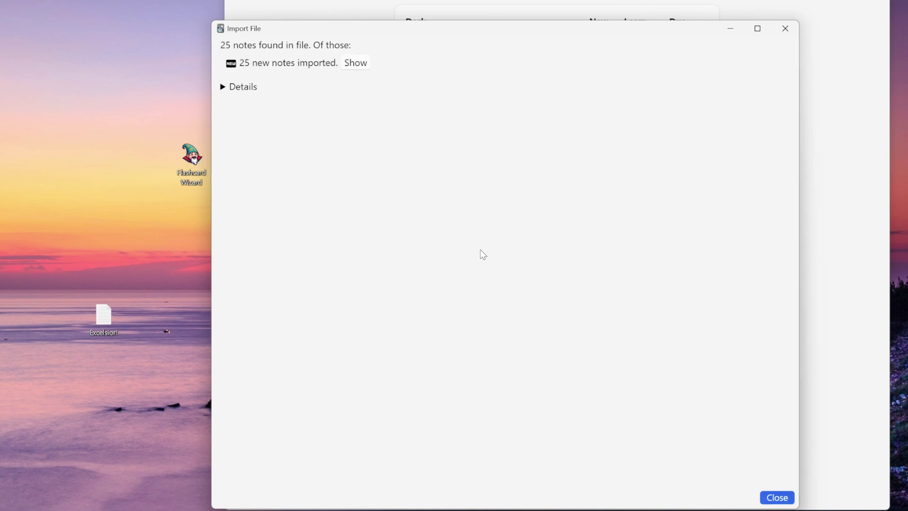
Show the imported Beautiful Deck notes in the browser and select the Chronic pyelonephritis card.
{"action": "left_click", "coordinate": [355, 62]}
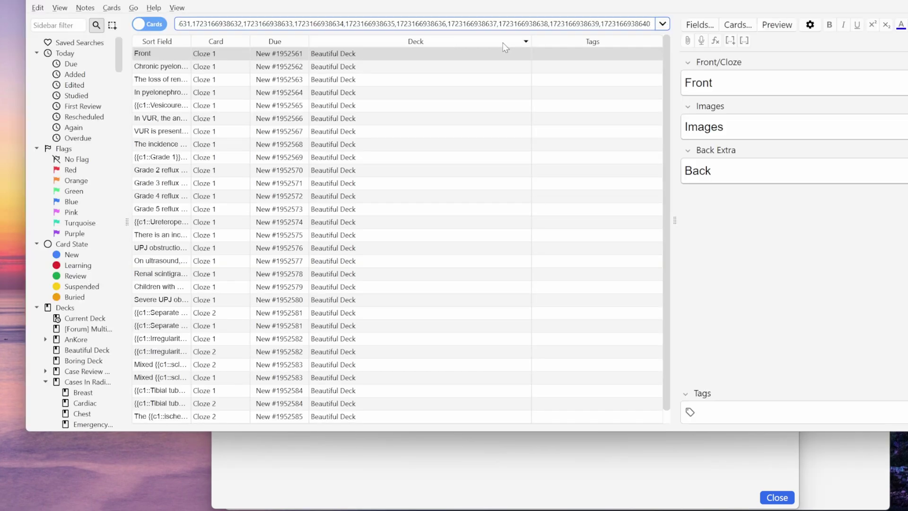
{"action": "left_click", "coordinate": [333, 70]}
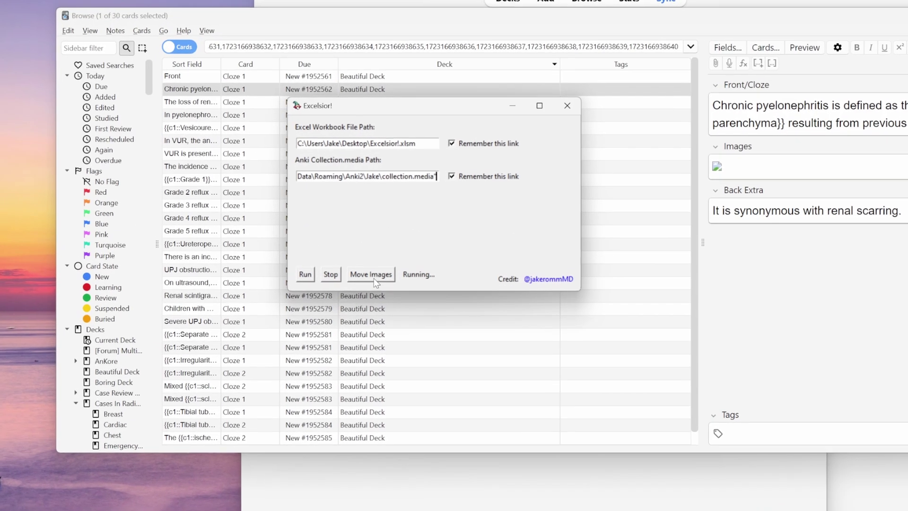
Move the radiograph images into Anki's collection.media folder, then close Excelsior!
{"action": "left_click", "coordinate": [367, 279]}
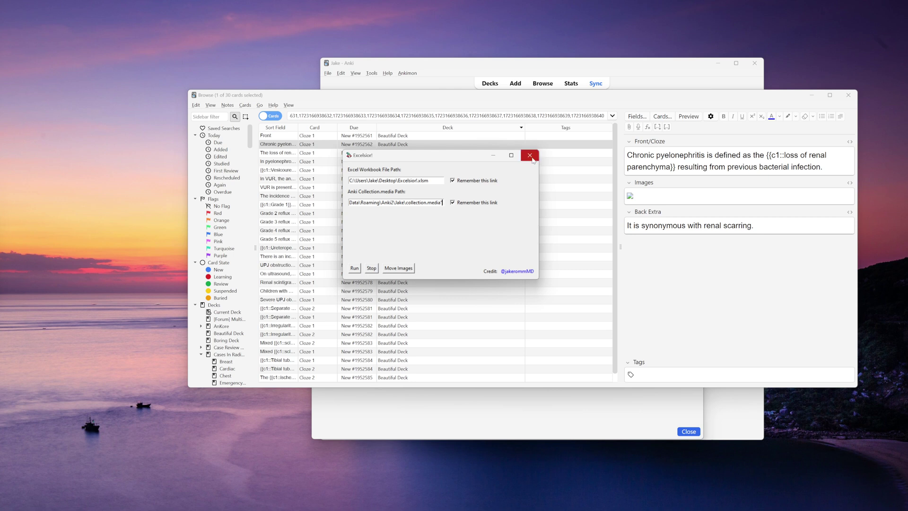
{"action": "left_click", "coordinate": [530, 156]}
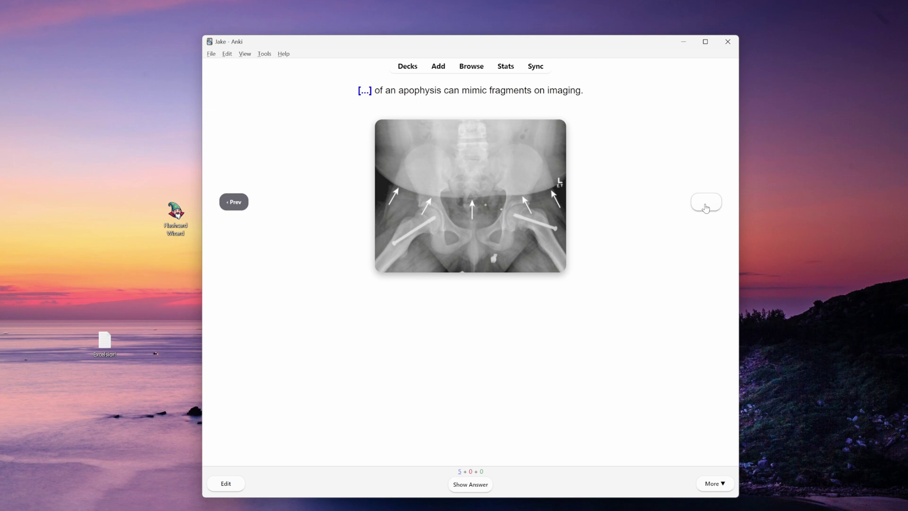
Advance to the next card, rate it Easy, and reveal the Tibial tuberosity answer on the knee radiograph.
{"action": "left_click", "coordinate": [706, 202]}
{"action": "left_click", "coordinate": [540, 483]}
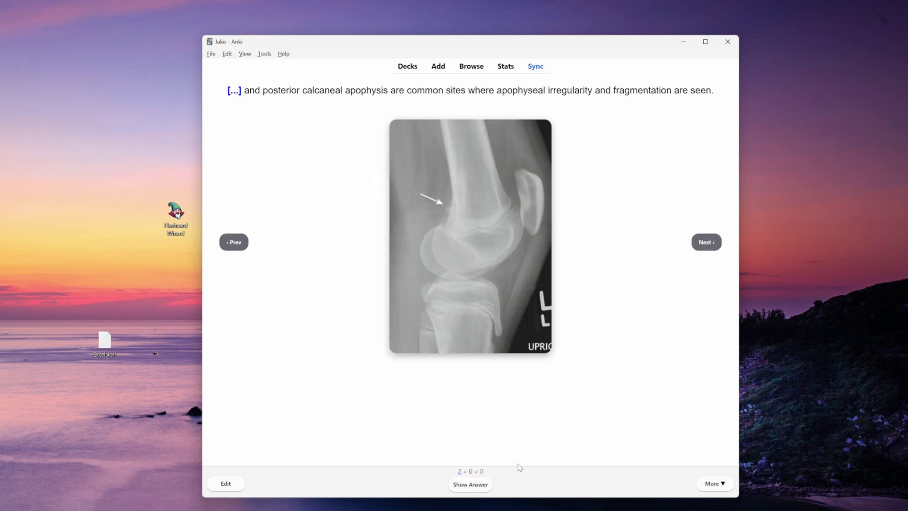
{"action": "left_click", "coordinate": [481, 486]}
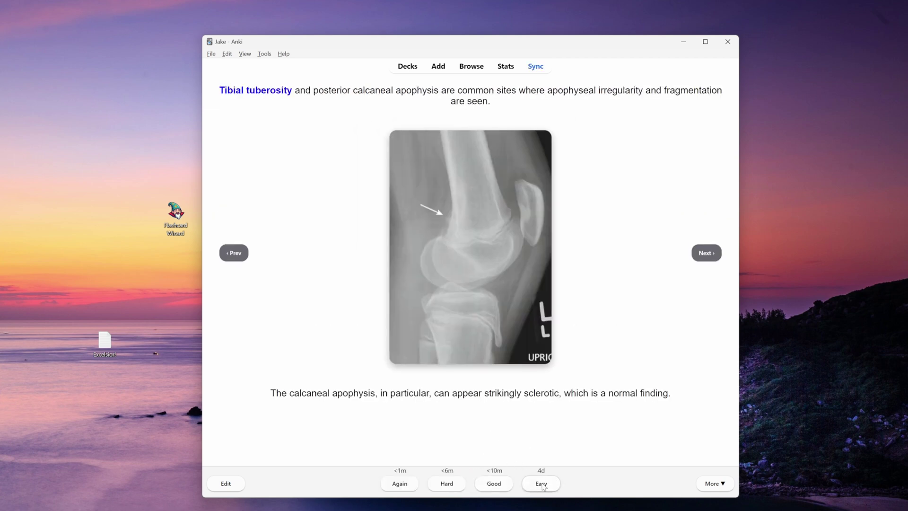